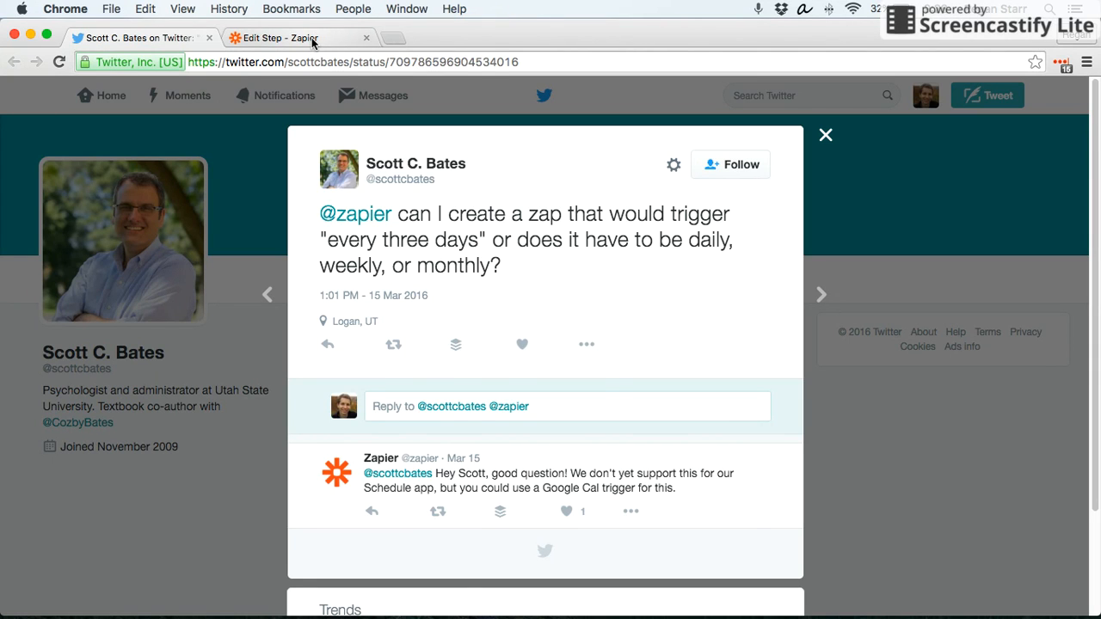
Switch to the Zapier editor and choose Schedule by Zapier as the trigger app with the Every Day trigger
{"action": "left_click", "coordinate": [314, 41]}
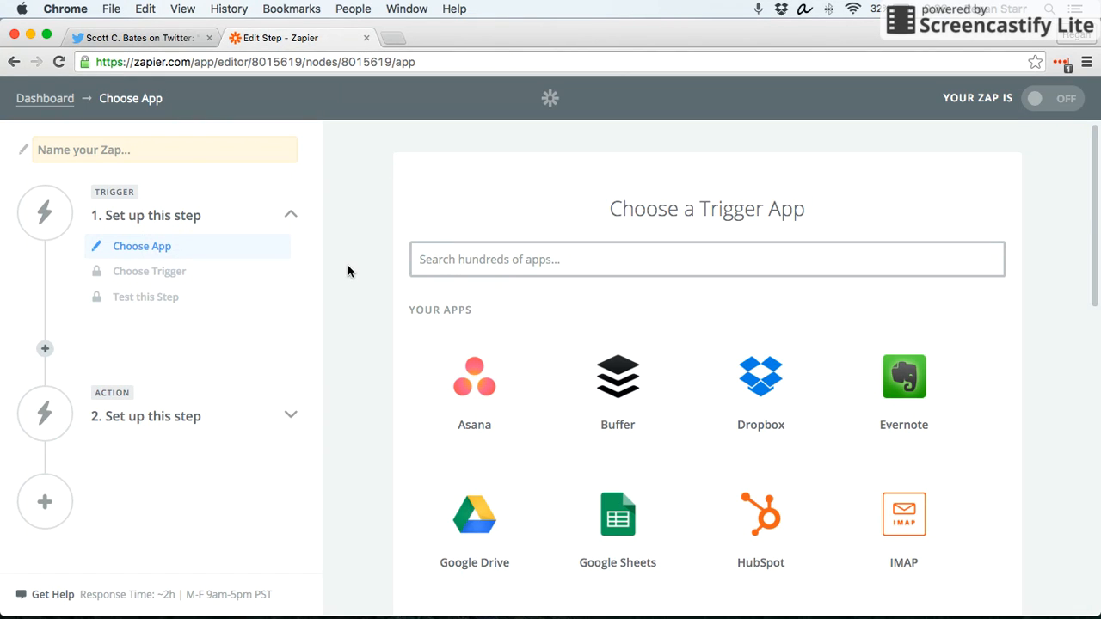
{"action": "left_click", "coordinate": [446, 259]}
{"action": "type", "text": "sched"}
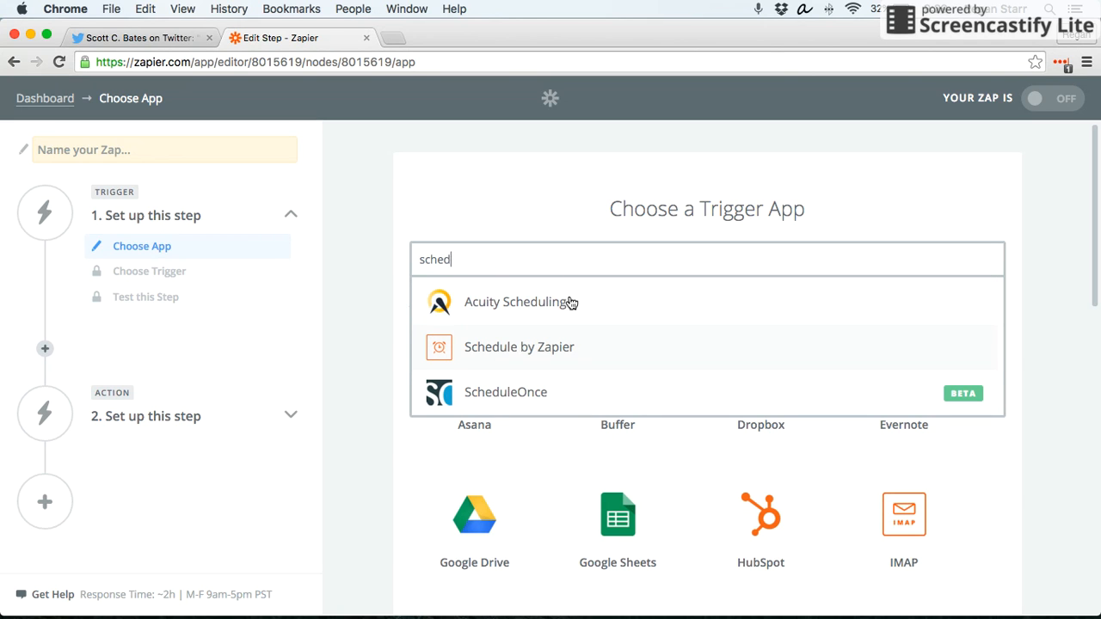
{"action": "left_click", "coordinate": [578, 346]}
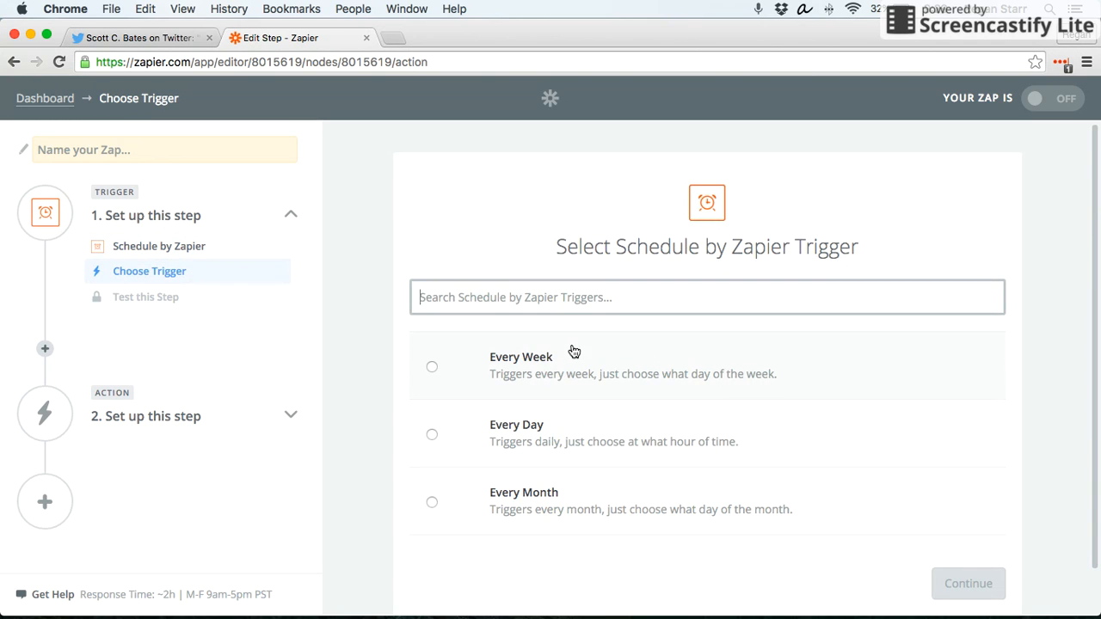
{"action": "left_click", "coordinate": [568, 437]}
{"action": "left_click", "coordinate": [951, 584]}
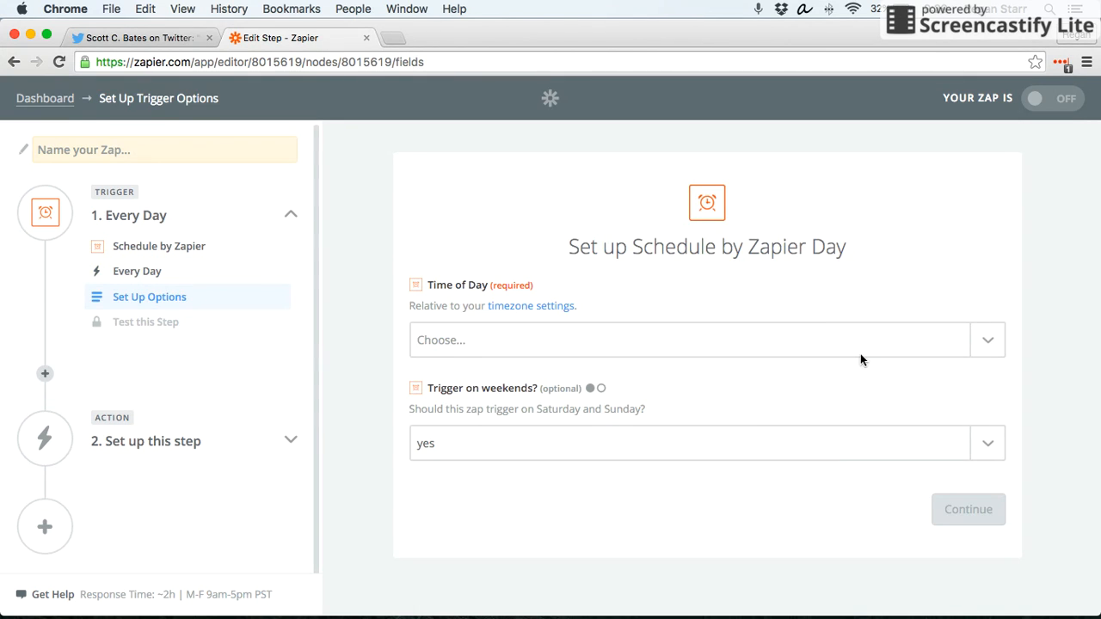
Set the daily trigger's time of day to Midnight and save the trigger options
{"action": "left_click", "coordinate": [993, 348]}
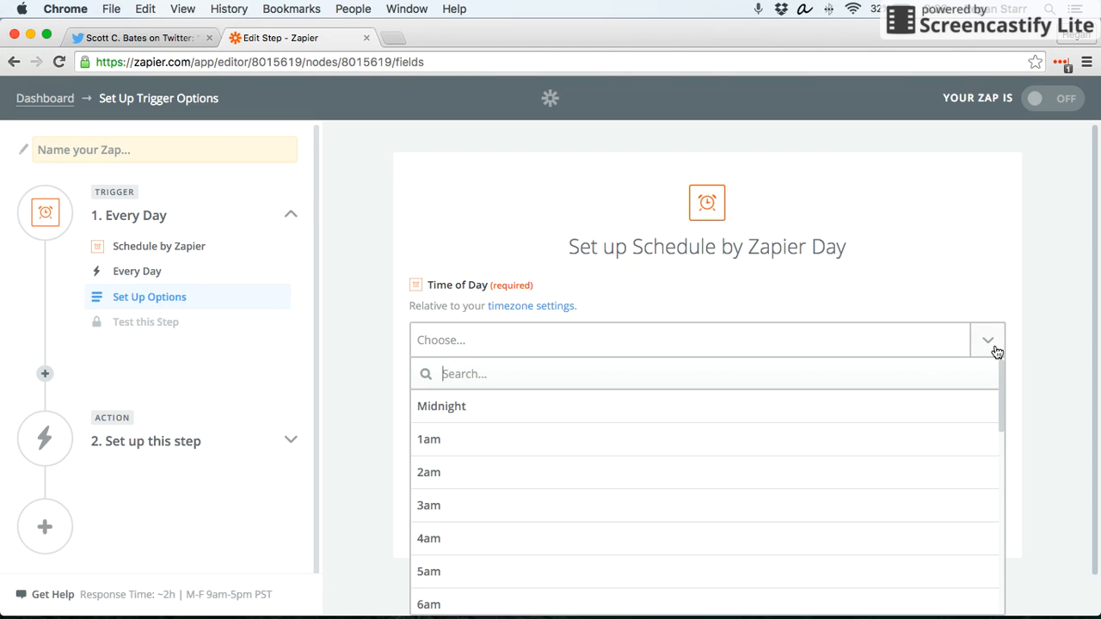
{"action": "left_click", "coordinate": [709, 416]}
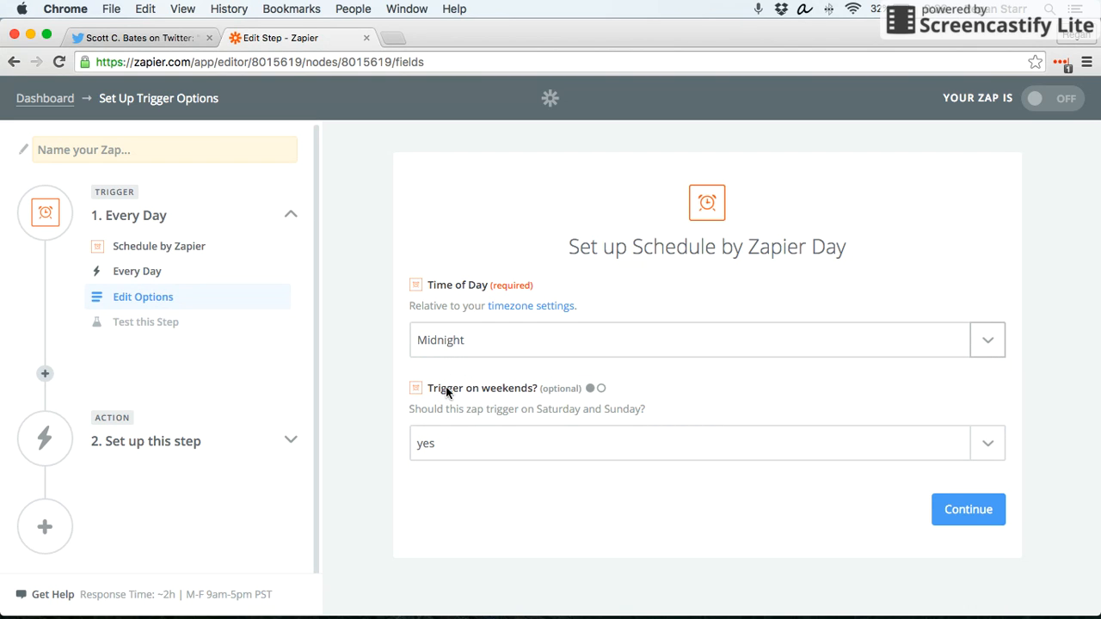
{"action": "left_click", "coordinate": [972, 511]}
Test the schedule trigger by fetching a sample day, and review the date and time fields it returns
{"action": "scroll", "coordinate": [885, 409], "scroll_direction": "down", "scroll_amount": 2}
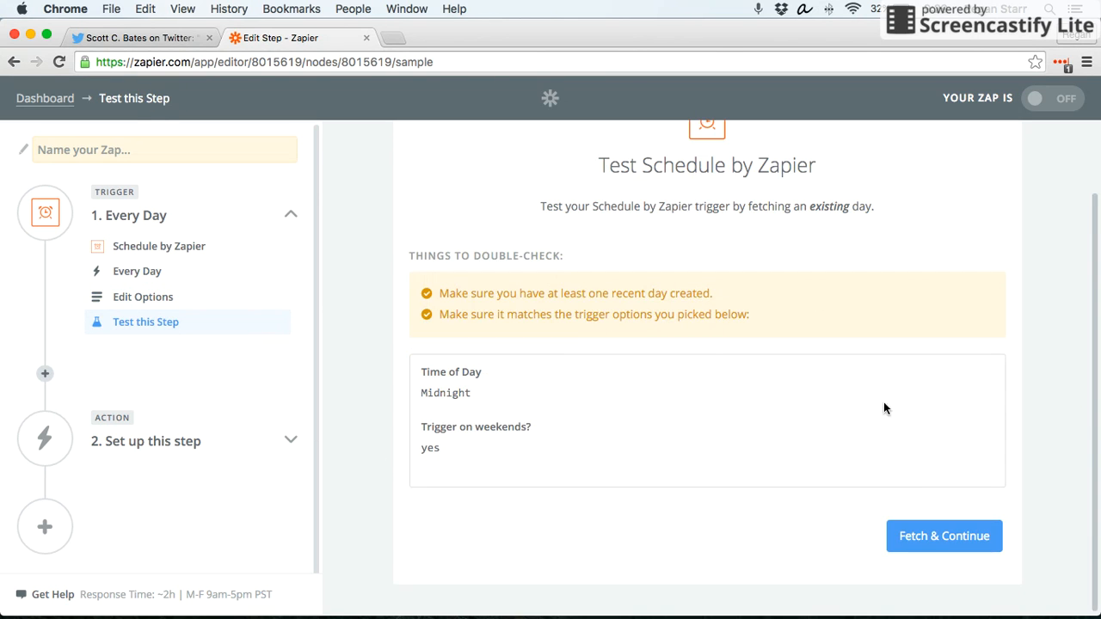
{"action": "left_click", "coordinate": [941, 535]}
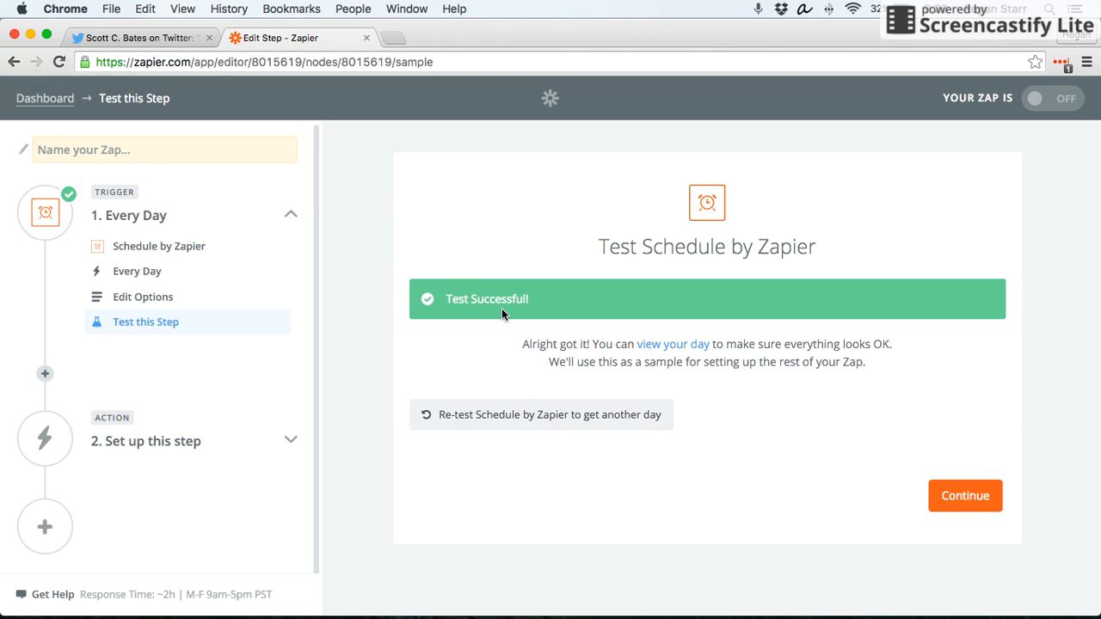
{"action": "left_click", "coordinate": [670, 347]}
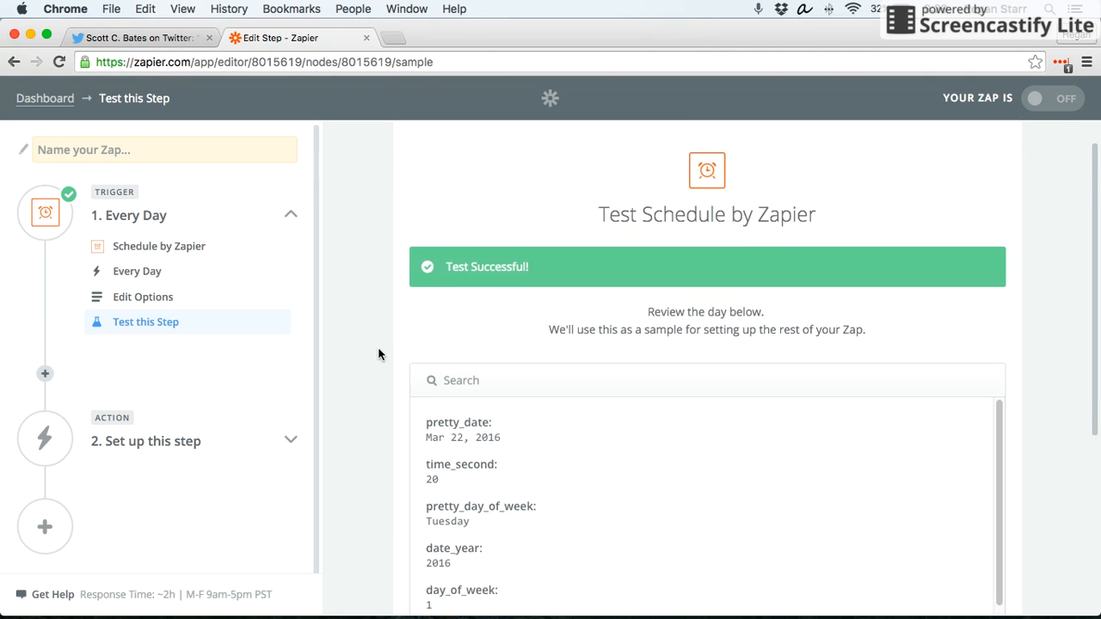
{"action": "scroll", "coordinate": [379, 348], "scroll_direction": "down", "scroll_amount": 4}
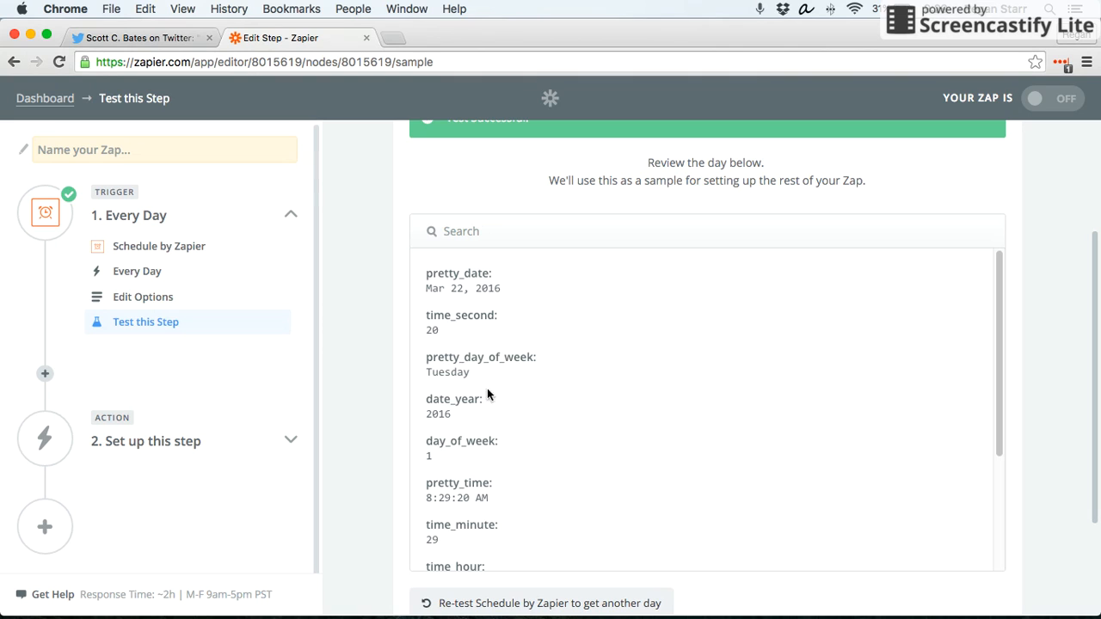
{"action": "scroll", "coordinate": [513, 391], "scroll_direction": "down", "scroll_amount": 5}
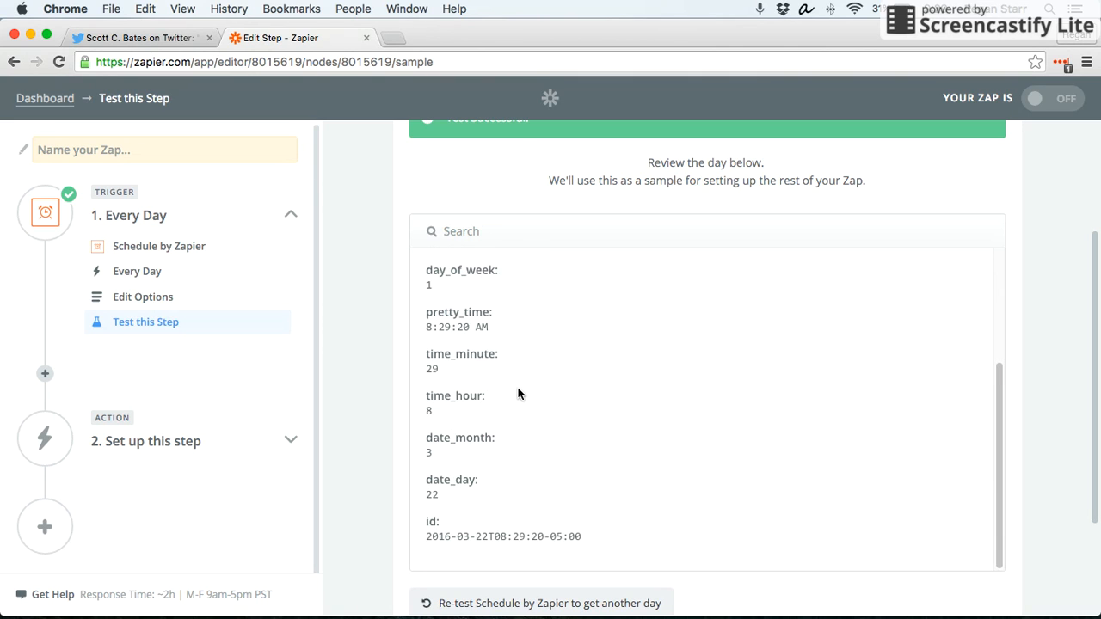
{"action": "scroll", "coordinate": [520, 394], "scroll_direction": "down", "scroll_amount": 1}
{"action": "scroll", "coordinate": [514, 384], "scroll_direction": "up", "scroll_amount": 1}
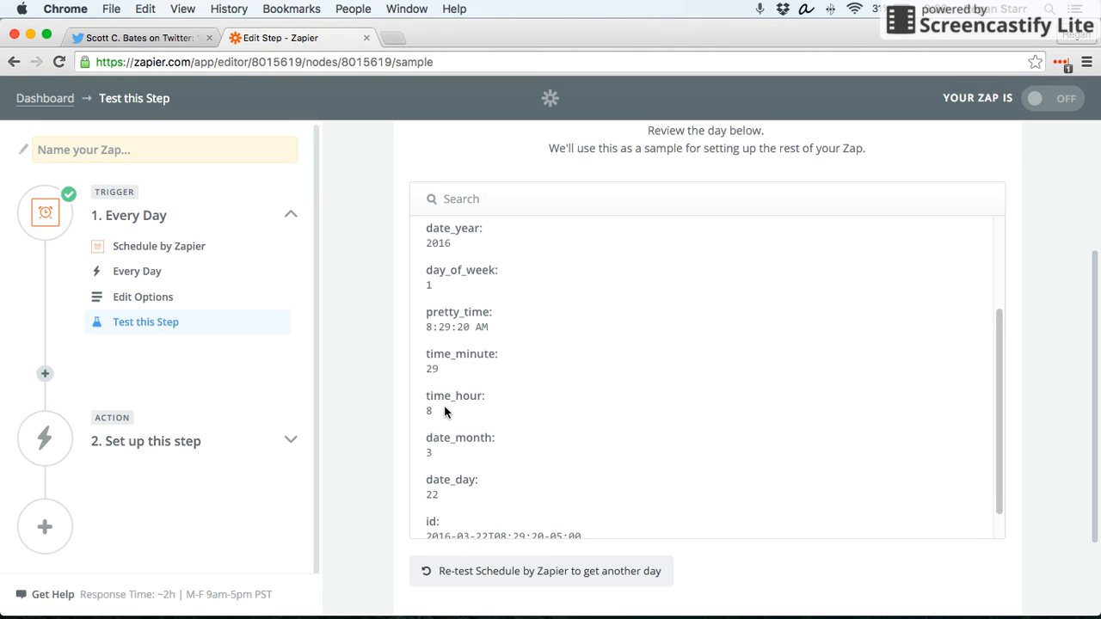
{"action": "scroll", "coordinate": [442, 411], "scroll_direction": "up", "scroll_amount": 6}
{"action": "scroll", "coordinate": [394, 411], "scroll_direction": "down", "scroll_amount": 5}
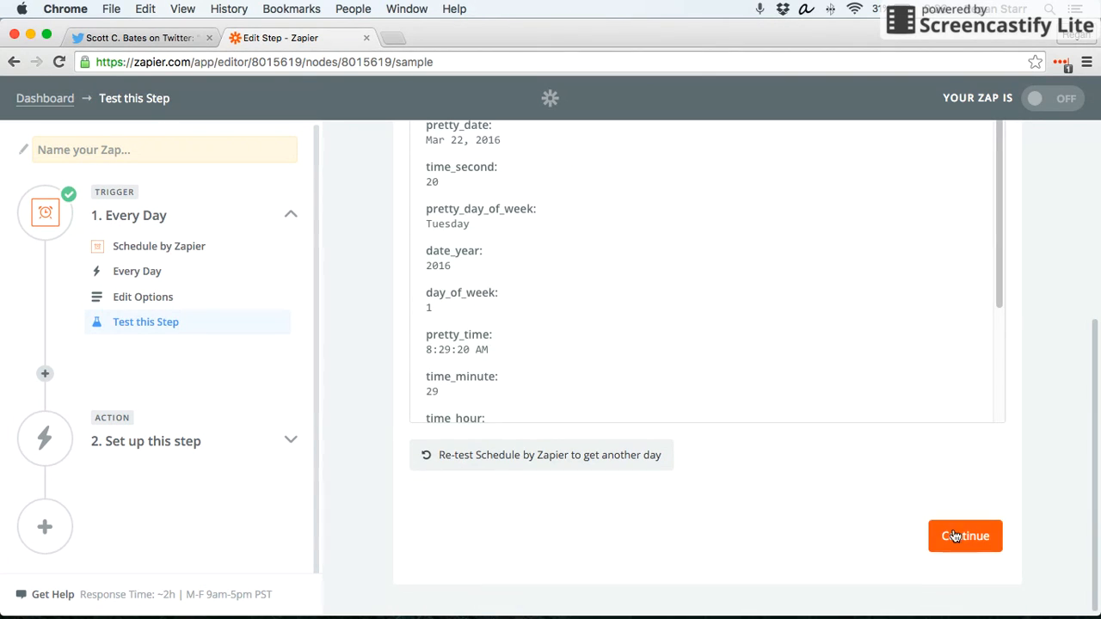
Add a filter step between the Every Day trigger and the action
{"action": "left_click", "coordinate": [45, 375]}
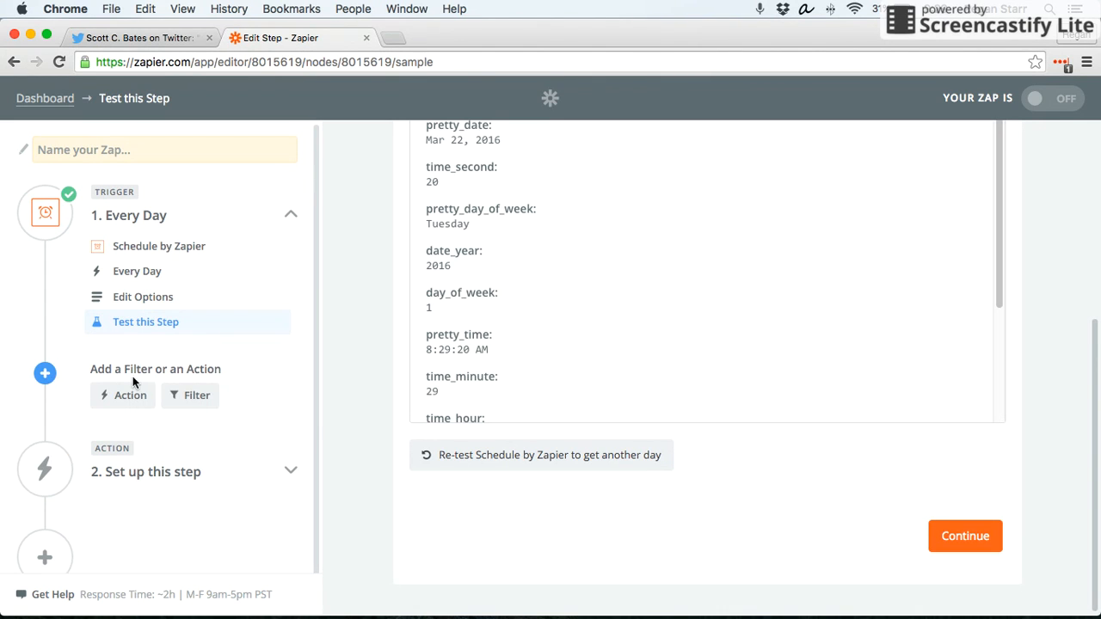
{"action": "left_click", "coordinate": [196, 397]}
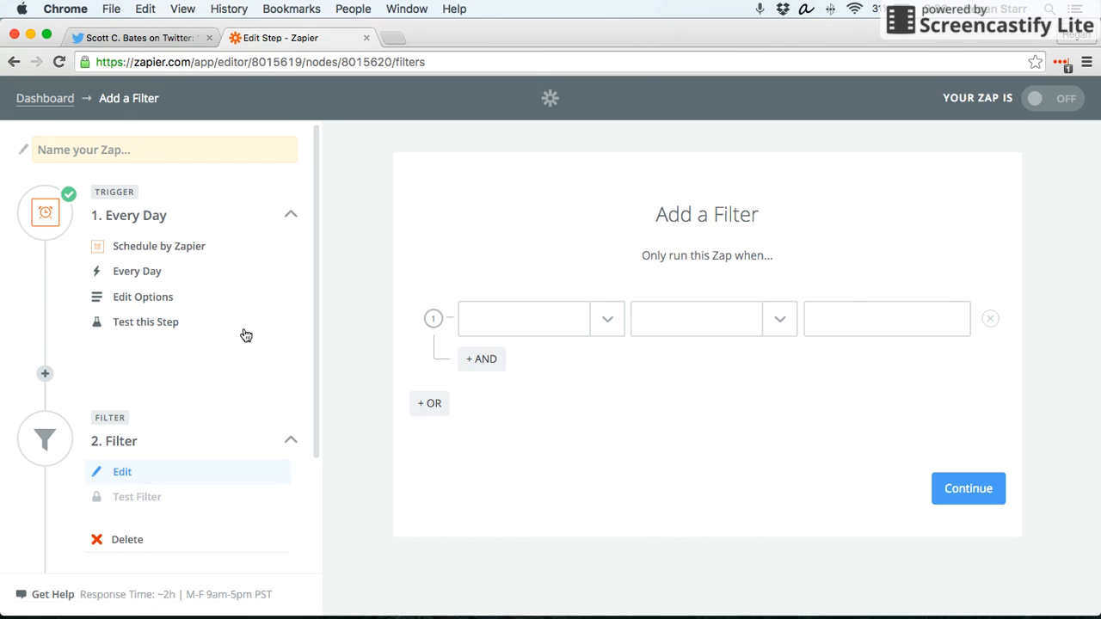
{"action": "scroll", "coordinate": [246, 344], "scroll_direction": "down", "scroll_amount": 1}
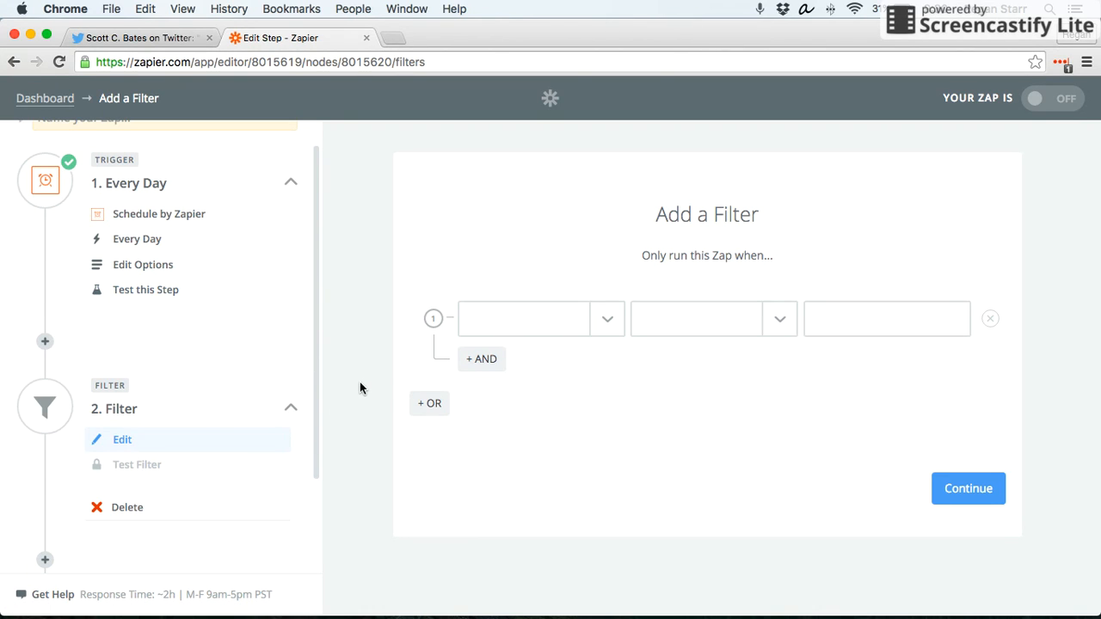
Set the filter's first condition to Pretty Day Of Week, (Text) Exactly matches, Tuesday
{"action": "left_click", "coordinate": [608, 325]}
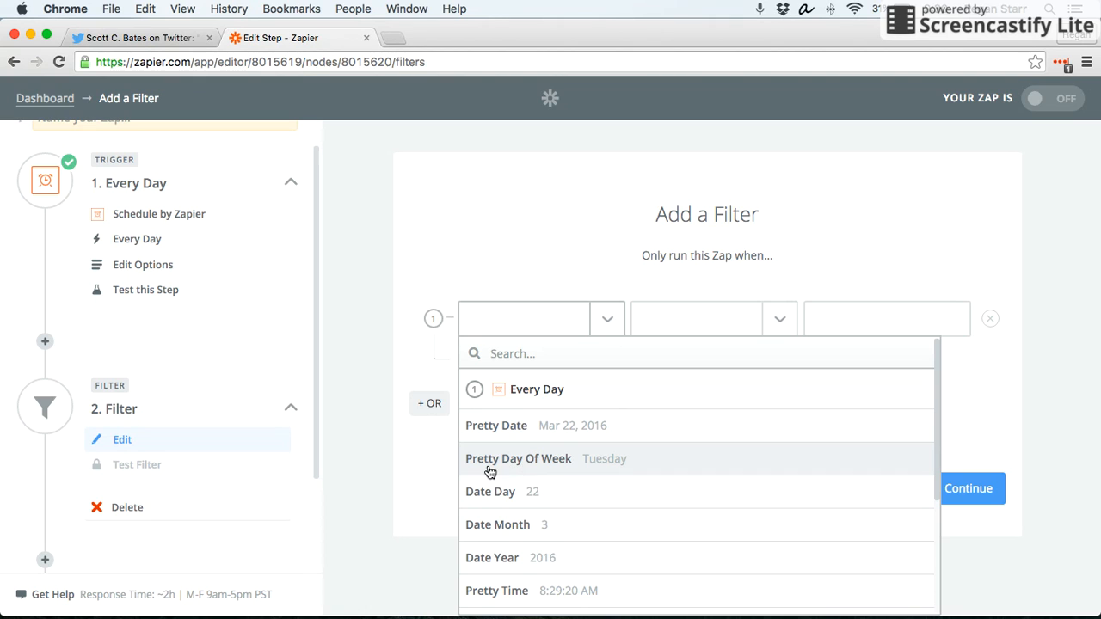
{"action": "left_click", "coordinate": [564, 468]}
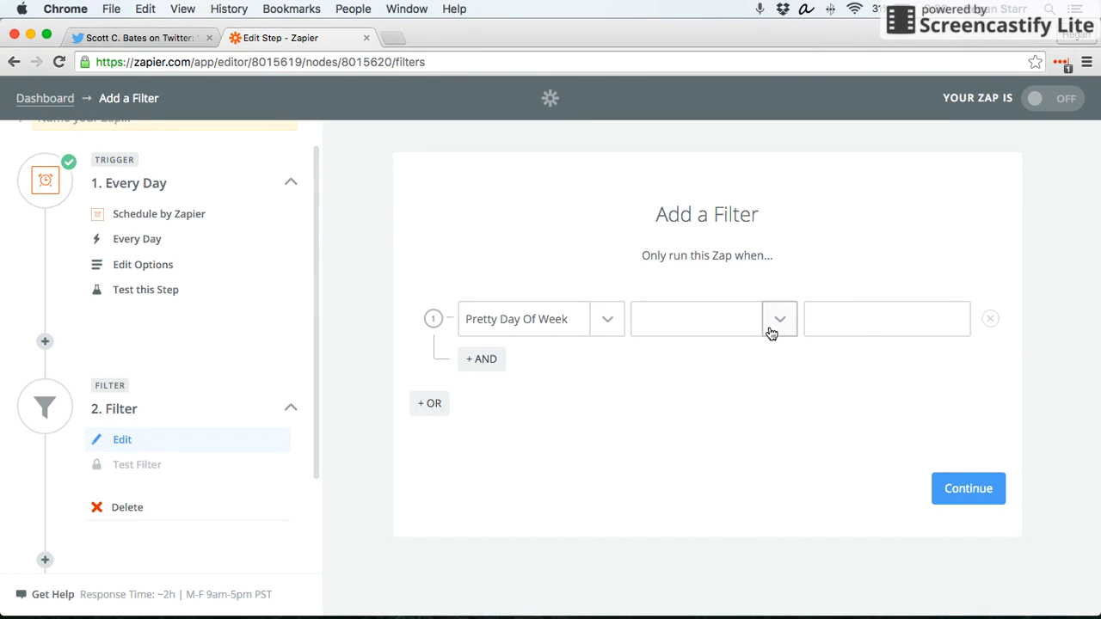
{"action": "left_click", "coordinate": [770, 330]}
{"action": "left_click", "coordinate": [710, 452]}
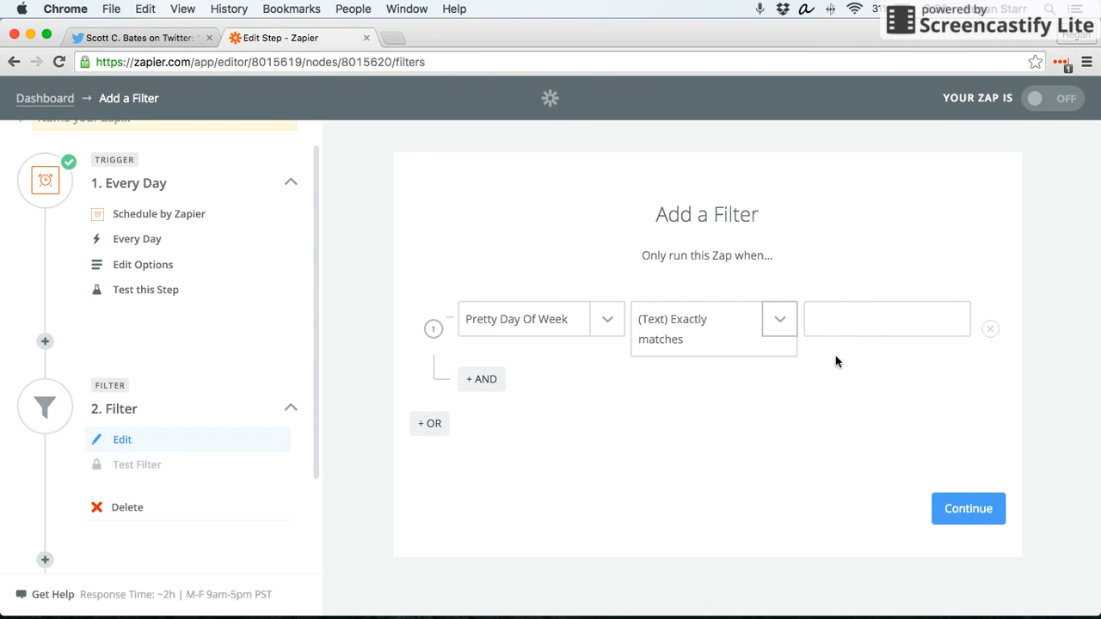
{"action": "left_click", "coordinate": [872, 314]}
{"action": "type", "text": "Tuesday"}
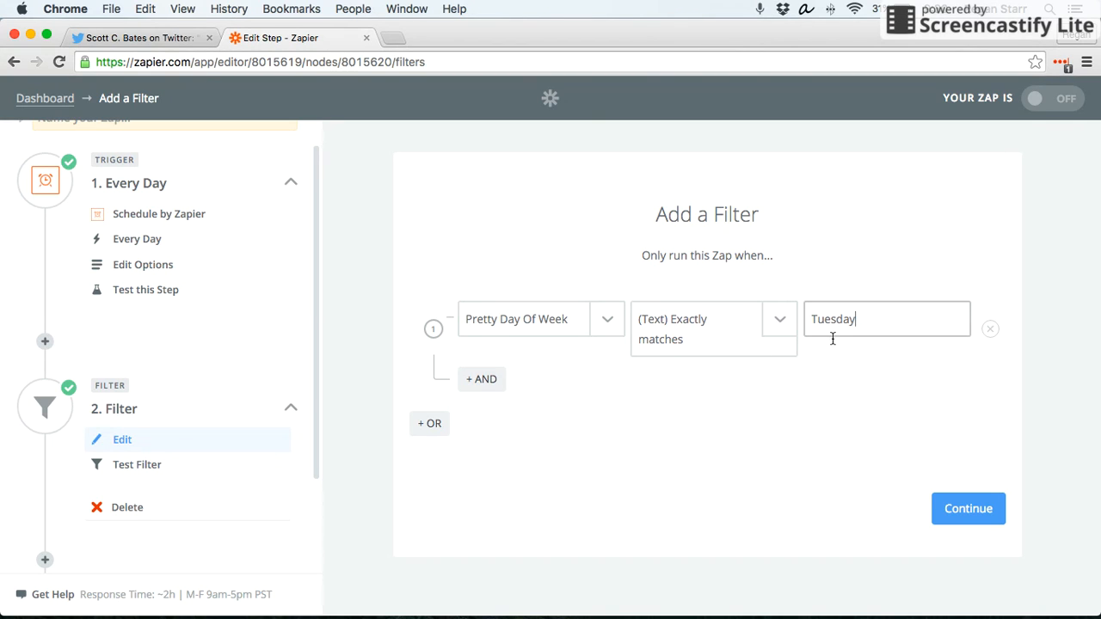
Add an OR condition to the filter: Pretty Day Of Week, (Text) Exactly matches, Friday
{"action": "left_click", "coordinate": [430, 424]}
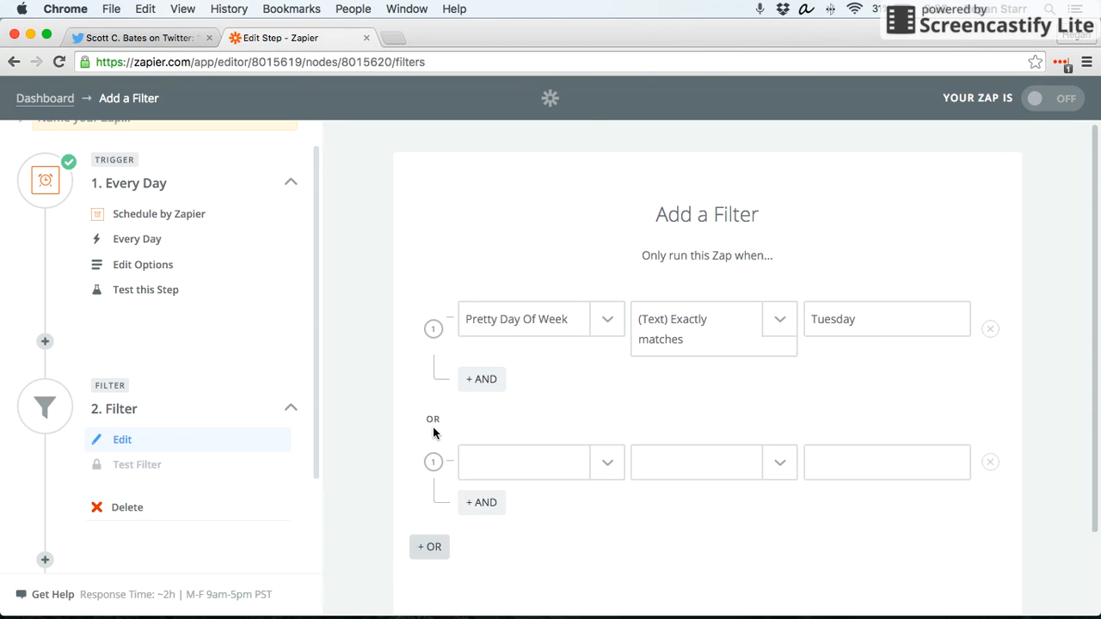
{"action": "left_click", "coordinate": [608, 464]}
{"action": "scroll", "coordinate": [602, 473], "scroll_direction": "down", "scroll_amount": 1}
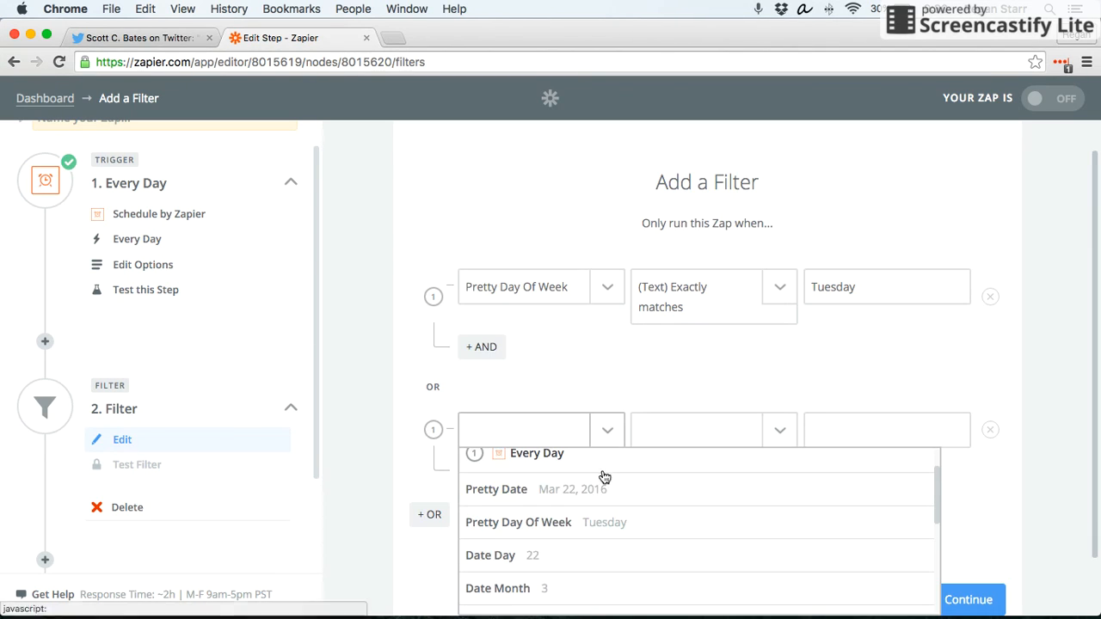
{"action": "left_click", "coordinate": [563, 521]}
{"action": "left_click", "coordinate": [778, 430]}
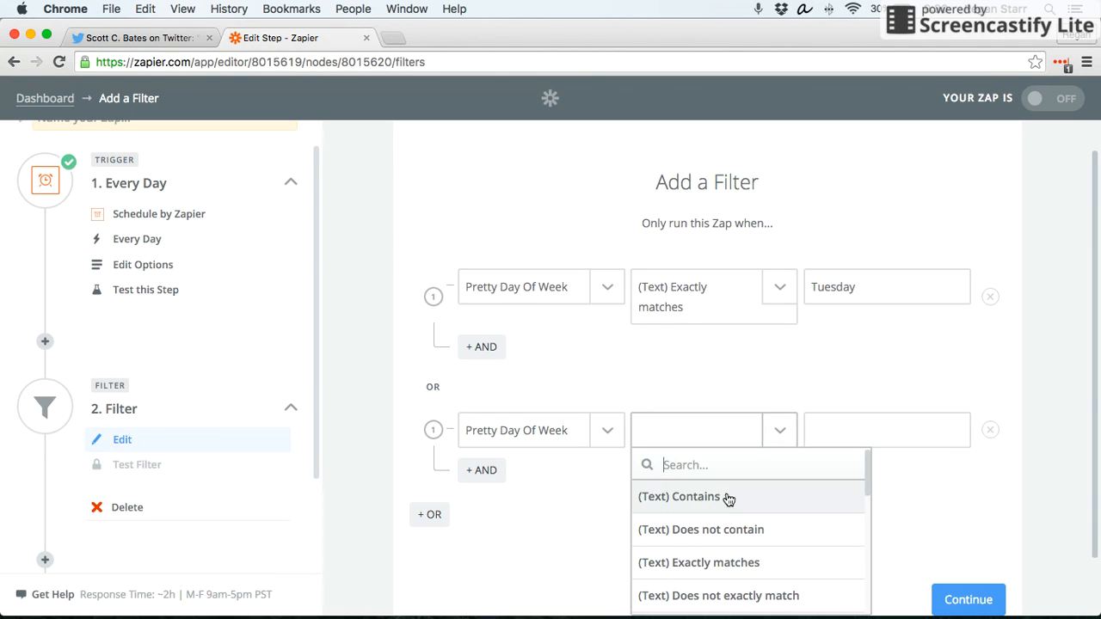
{"action": "left_click", "coordinate": [726, 560]}
{"action": "left_click", "coordinate": [815, 431]}
{"action": "type", "text": "Friday"}
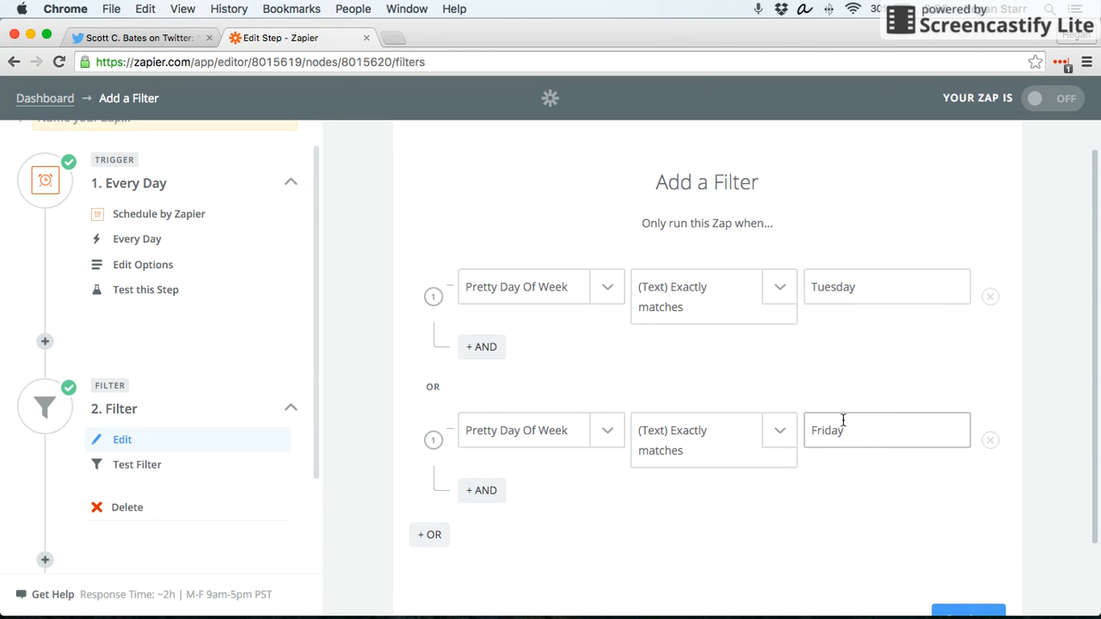
Review both day-of-week conditions, run the filter test and check how each condition evaluates against the sample day
{"action": "scroll", "coordinate": [884, 455], "scroll_direction": "down", "scroll_amount": 2}
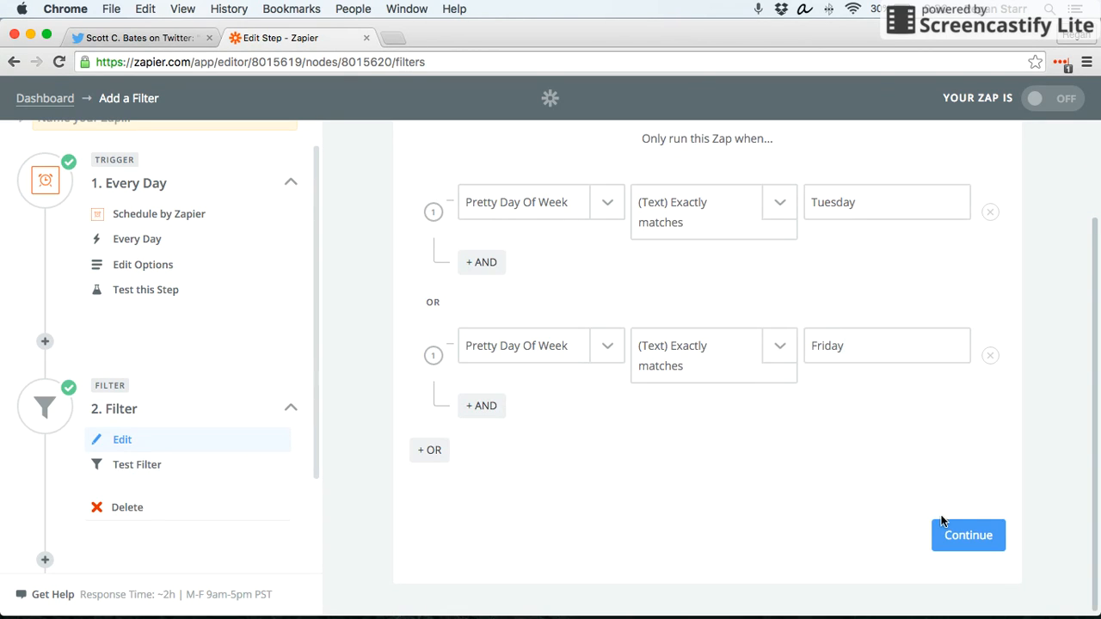
{"action": "scroll", "coordinate": [485, 217], "scroll_direction": "up", "scroll_amount": 2}
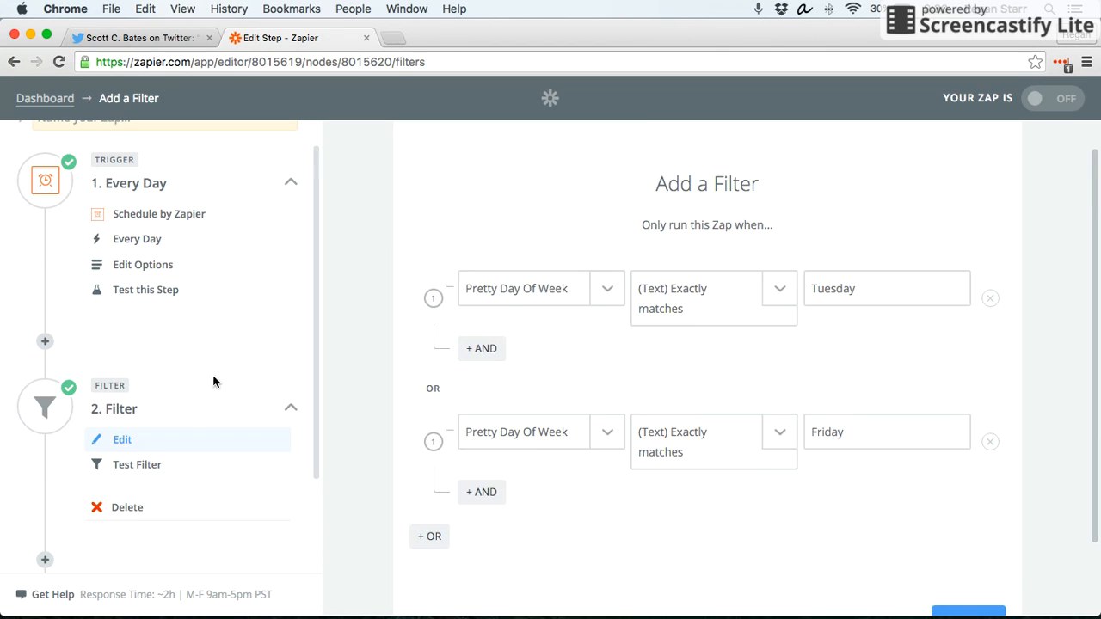
{"action": "scroll", "coordinate": [295, 368], "scroll_direction": "down", "scroll_amount": 2}
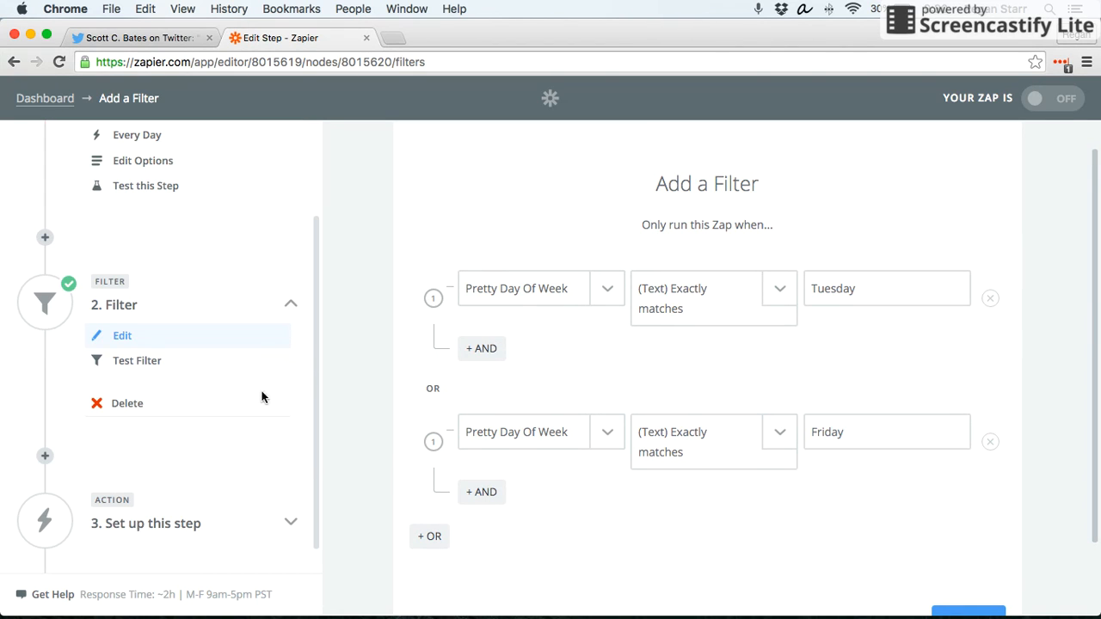
{"action": "scroll", "coordinate": [418, 339], "scroll_direction": "up", "scroll_amount": 1}
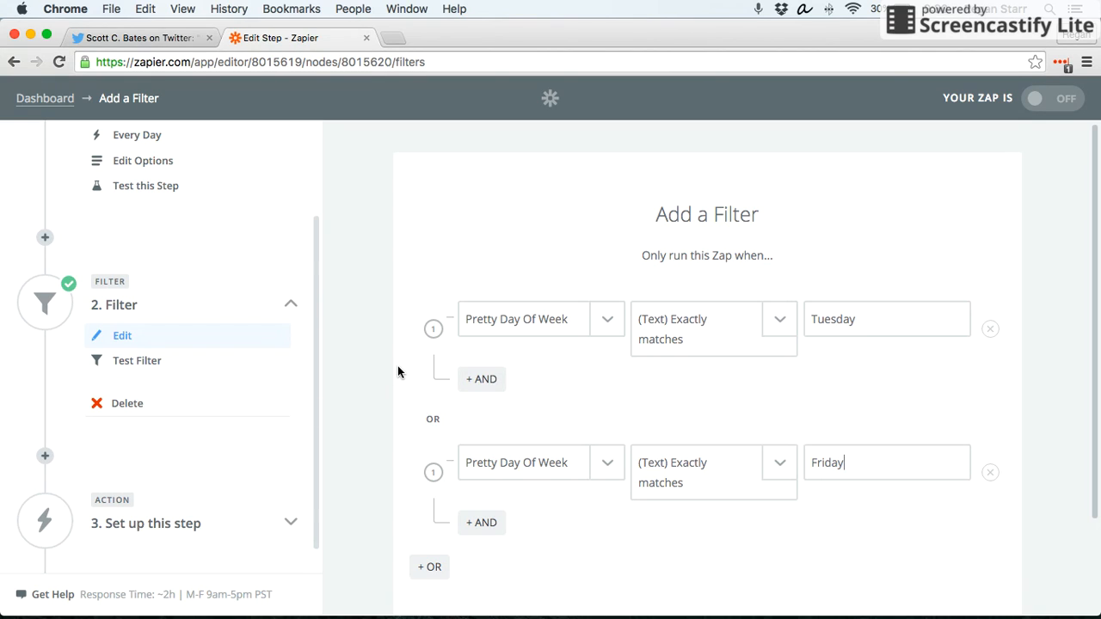
{"action": "scroll", "coordinate": [397, 372], "scroll_direction": "down", "scroll_amount": 2}
{"action": "left_click_drag", "start_coordinate": [450, 329], "coordinate": [417, 334]}
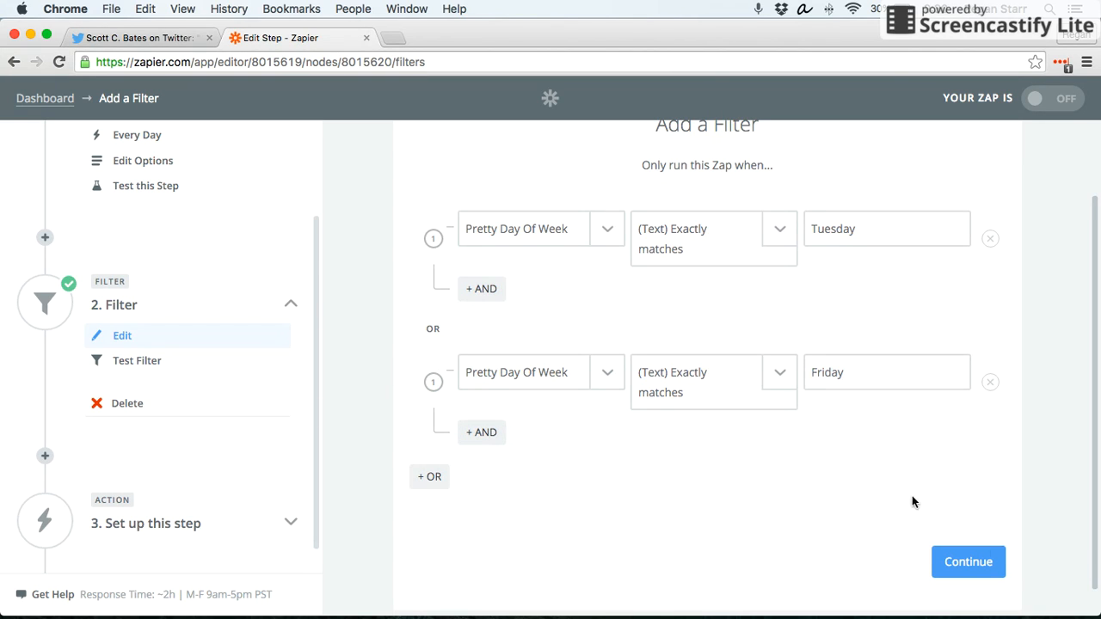
{"action": "left_click", "coordinate": [971, 560]}
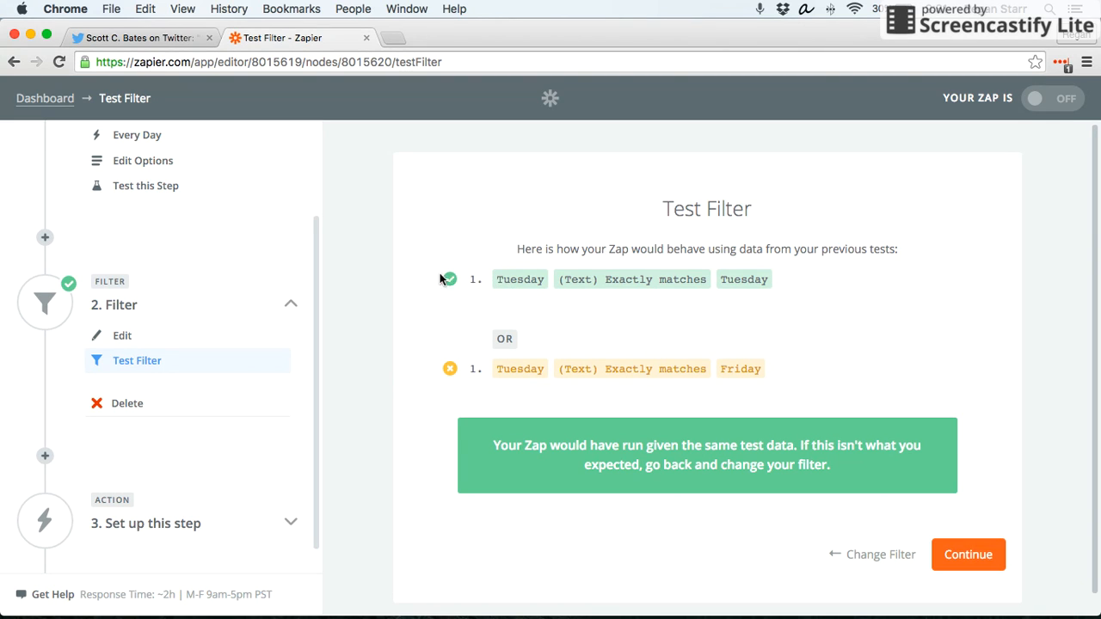
{"action": "scroll", "coordinate": [262, 249], "scroll_direction": "up", "scroll_amount": 3}
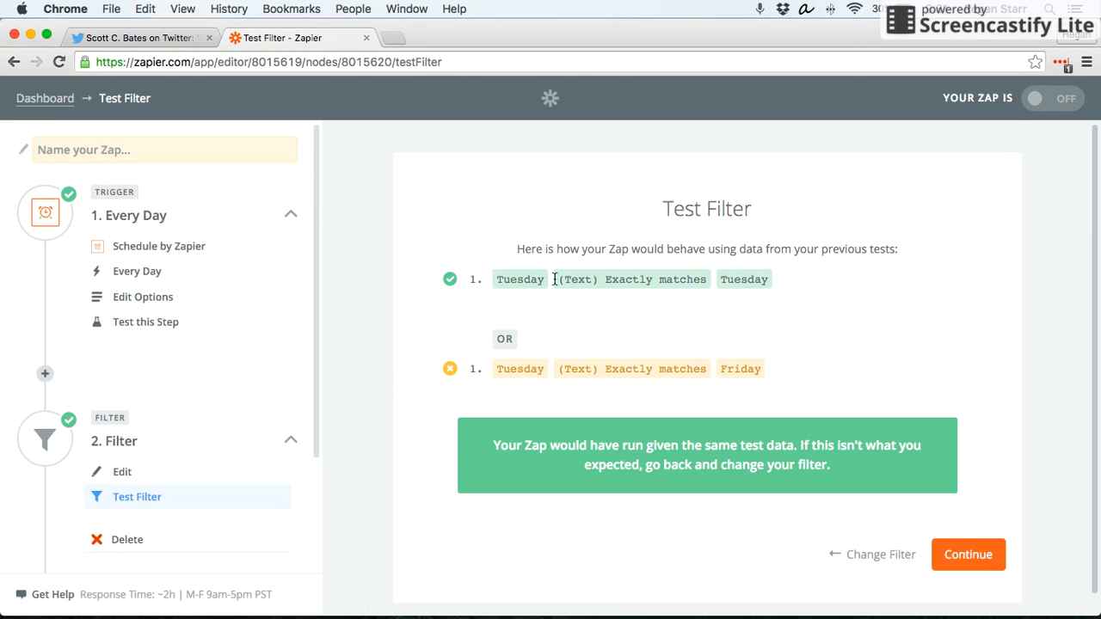
{"action": "scroll", "coordinate": [745, 290], "scroll_direction": "down", "scroll_amount": 1}
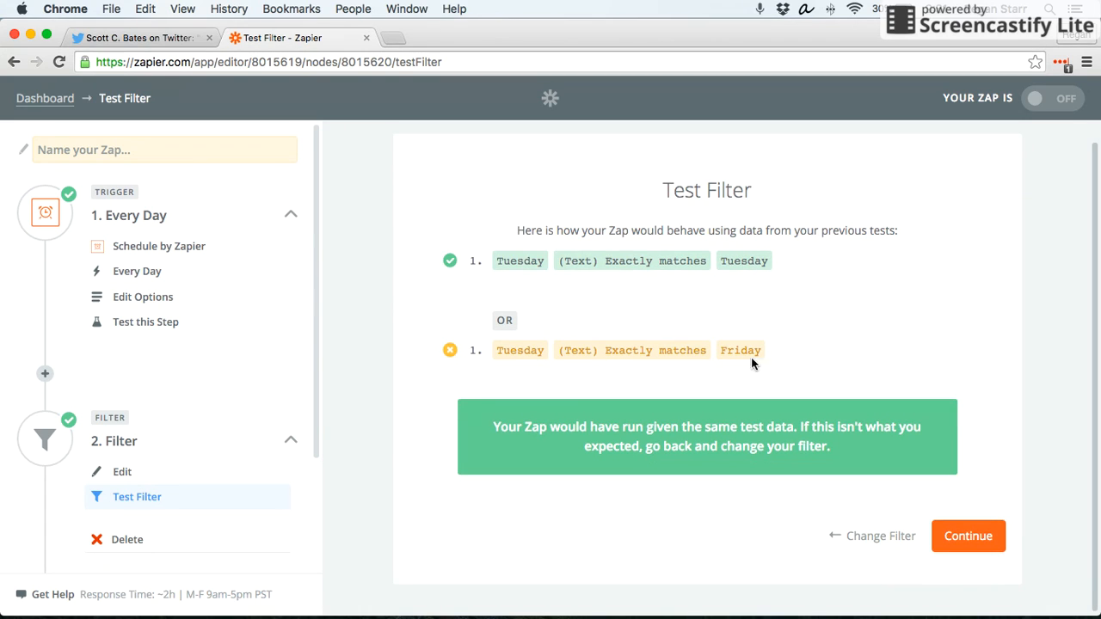
Continue past the filter test to the app selection for the Zap's action step
{"action": "left_click", "coordinate": [983, 535]}
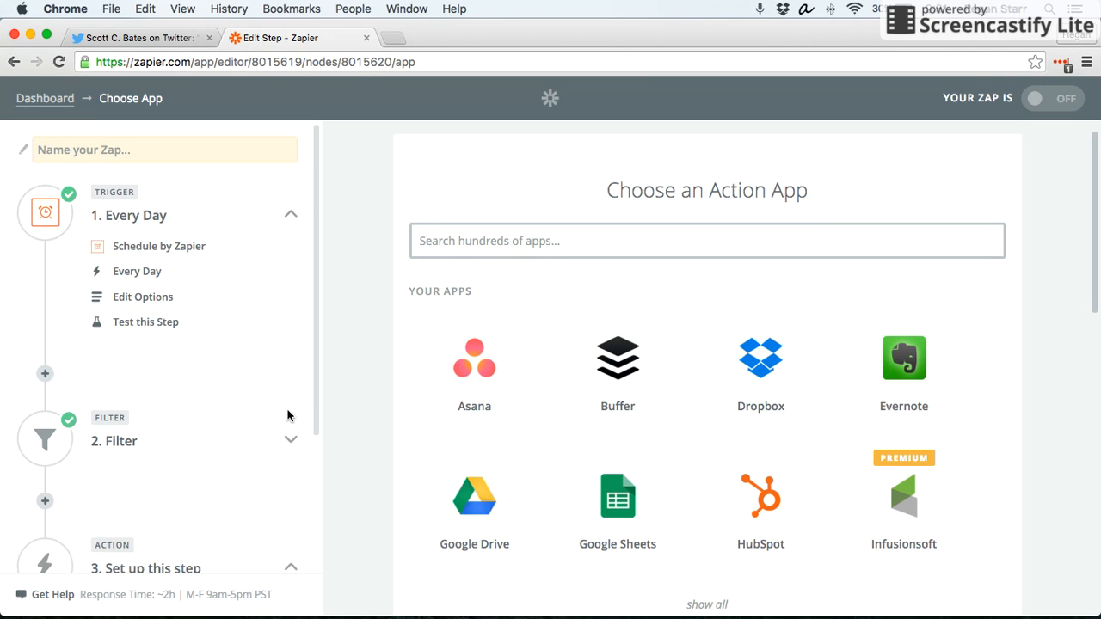
{"action": "scroll", "coordinate": [289, 415], "scroll_direction": "down", "scroll_amount": 4}
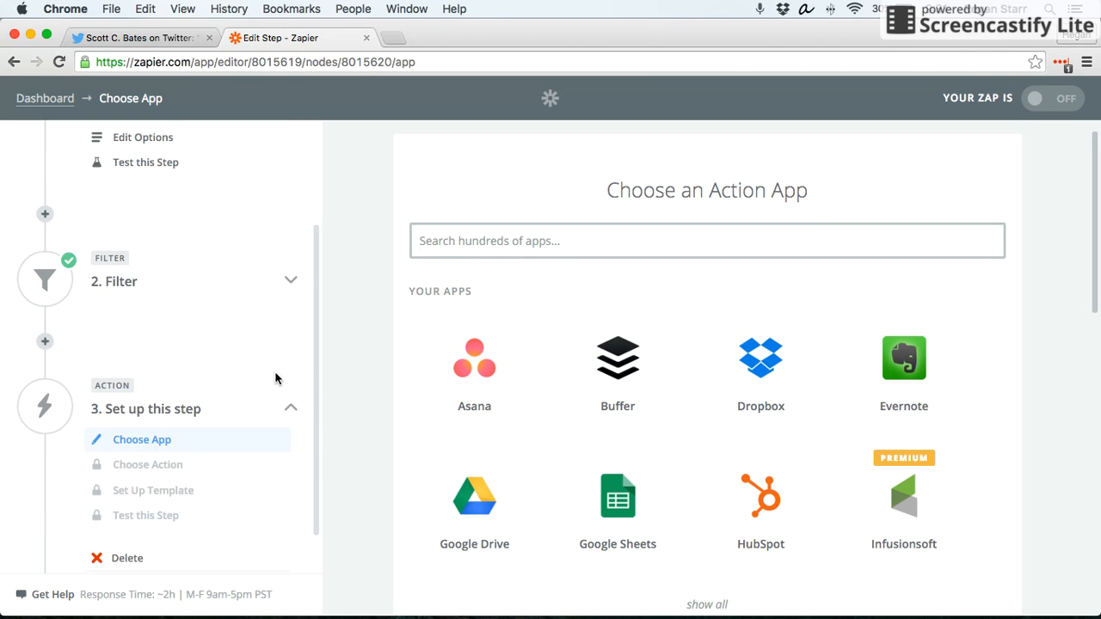
{"action": "scroll", "coordinate": [257, 357], "scroll_direction": "down", "scroll_amount": 3}
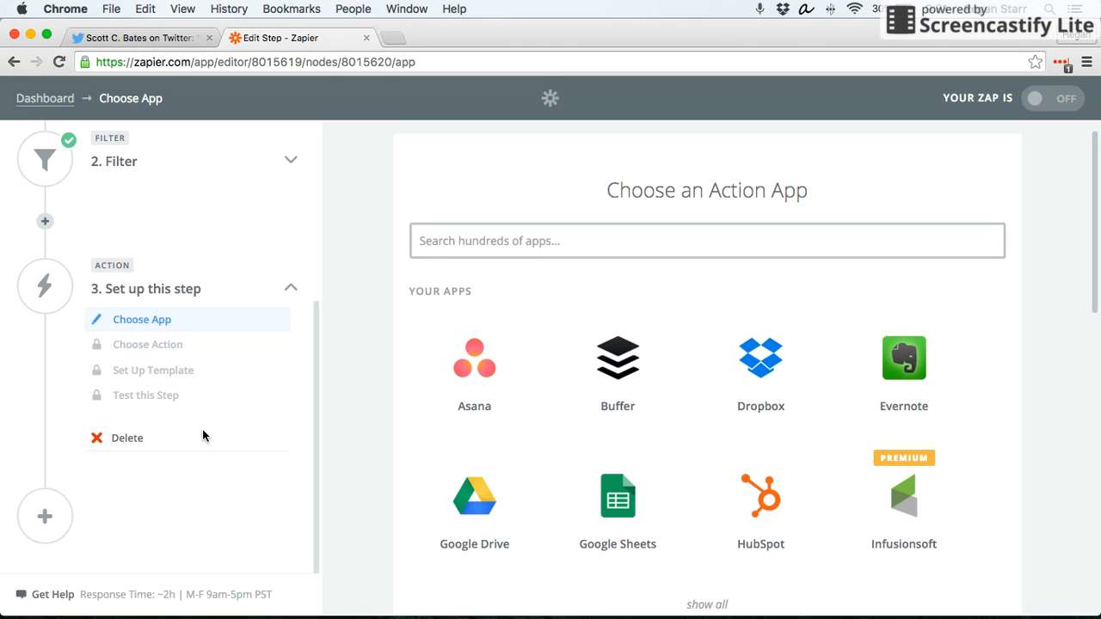
Look over the Zap's trigger and filter outline, and reopen the Every Day trigger selection to review the available schedule frequencies
{"action": "scroll", "coordinate": [204, 433], "scroll_direction": "up", "scroll_amount": 7}
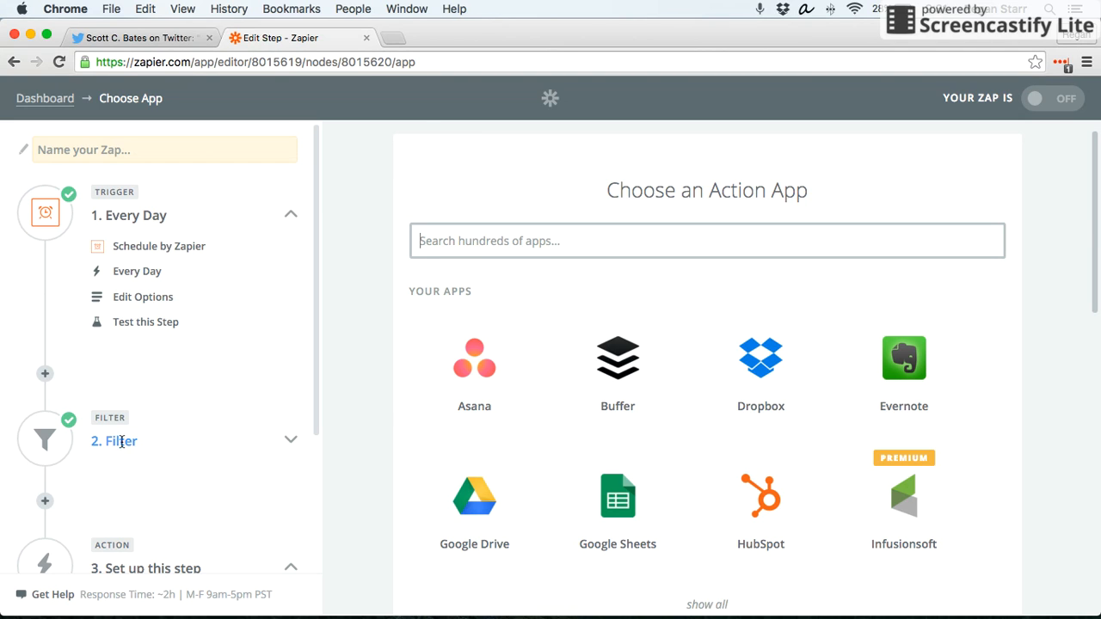
{"action": "scroll", "coordinate": [125, 438], "scroll_direction": "down", "scroll_amount": 1}
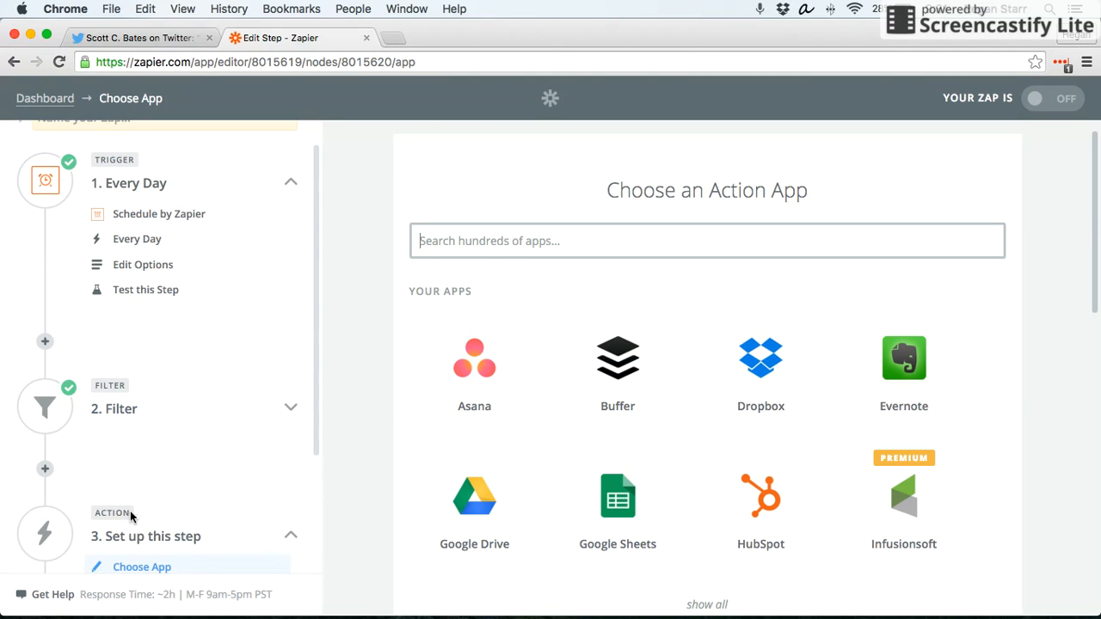
{"action": "scroll", "coordinate": [126, 437], "scroll_direction": "up", "scroll_amount": 1}
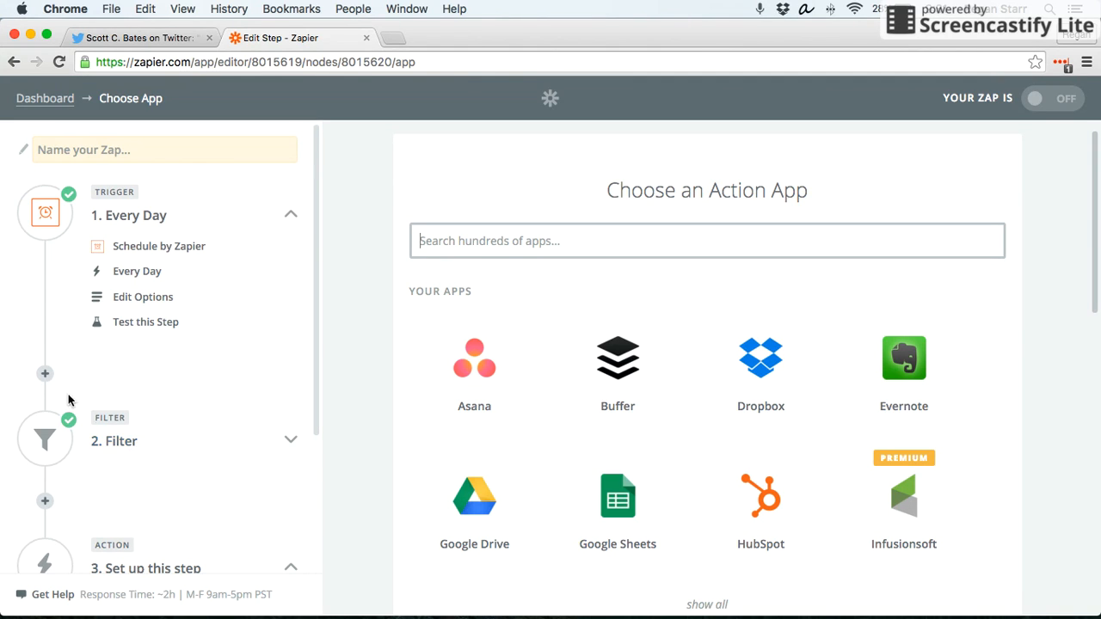
{"action": "left_click", "coordinate": [141, 274]}
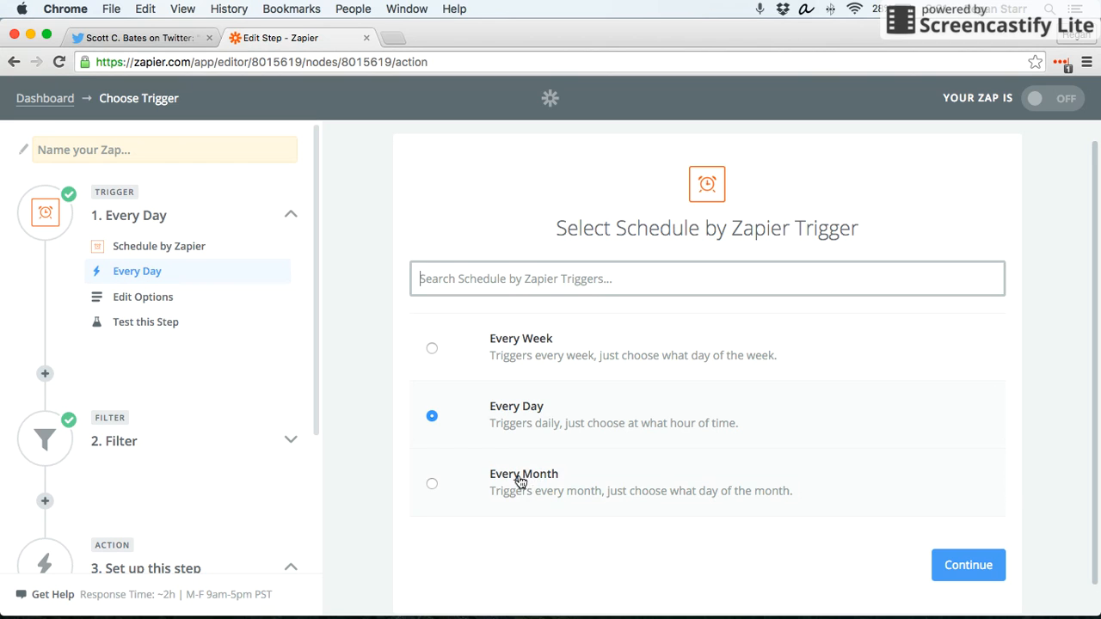
Open the Schedule by Zapier trigger's test results and examine the date, time and day-of-week fields in the sample day
{"action": "left_click", "coordinate": [147, 321]}
{"action": "left_click", "coordinate": [645, 344]}
{"action": "scroll", "coordinate": [619, 357], "scroll_direction": "down", "scroll_amount": 3}
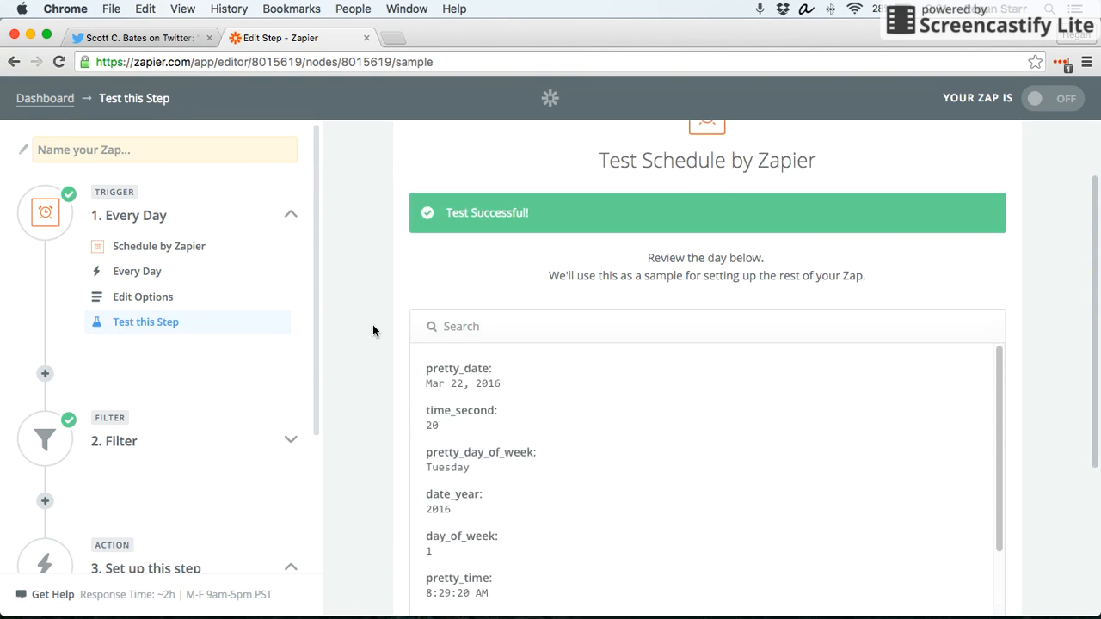
{"action": "scroll", "coordinate": [395, 329], "scroll_direction": "down", "scroll_amount": 2}
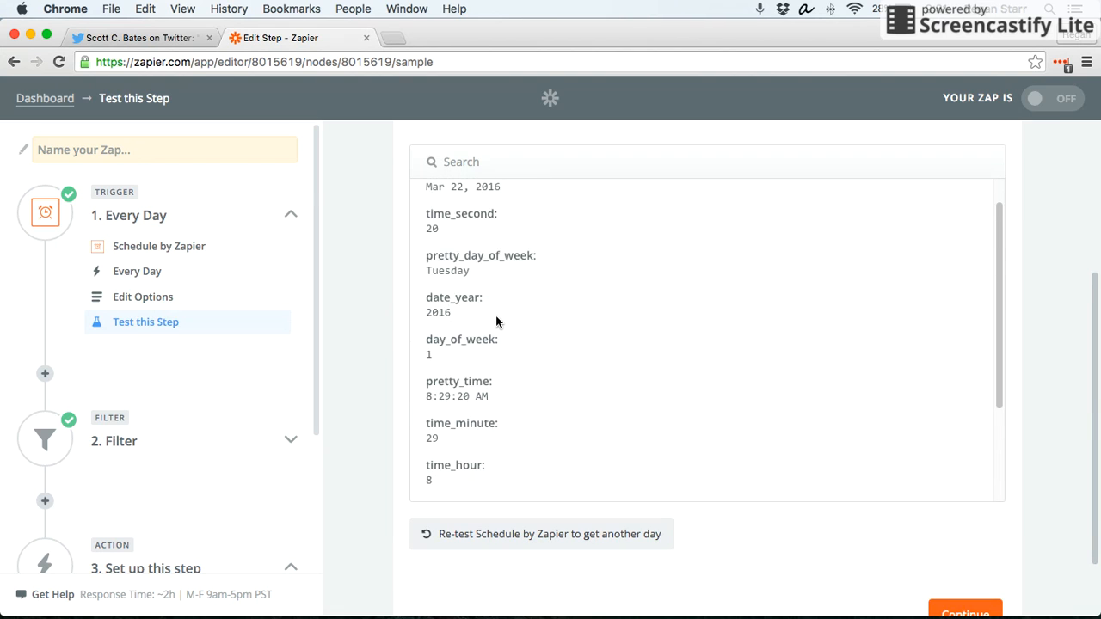
{"action": "scroll", "coordinate": [497, 319], "scroll_direction": "down", "scroll_amount": 2}
{"action": "scroll", "coordinate": [502, 325], "scroll_direction": "down", "scroll_amount": 2}
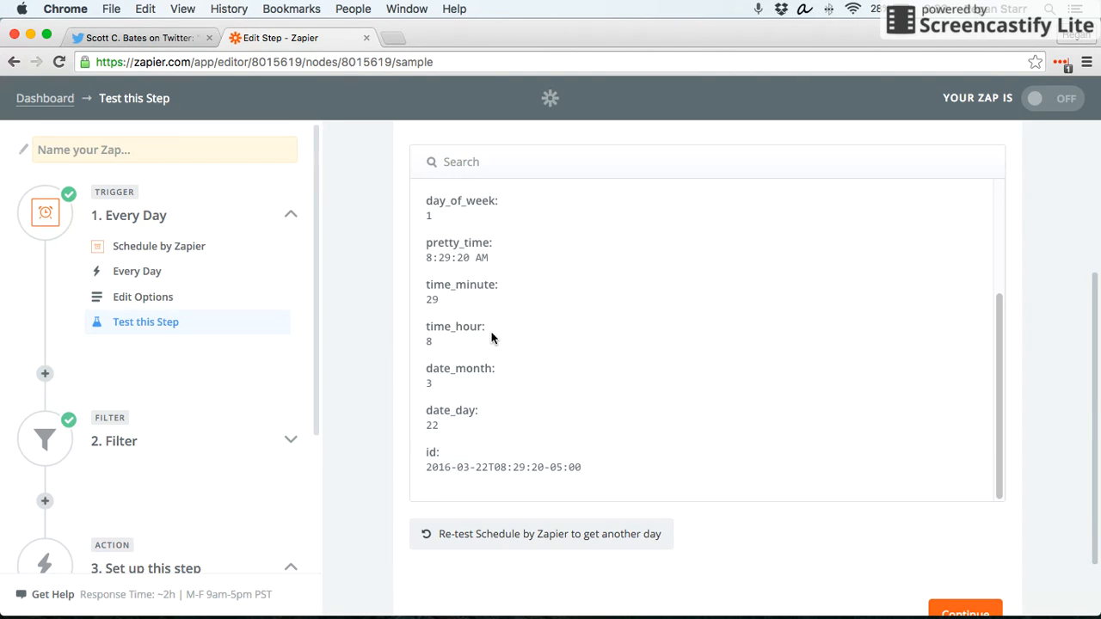
{"action": "scroll", "coordinate": [494, 346], "scroll_direction": "up", "scroll_amount": 4}
{"action": "scroll", "coordinate": [493, 344], "scroll_direction": "up", "scroll_amount": 1}
{"action": "scroll", "coordinate": [474, 358], "scroll_direction": "down", "scroll_amount": 5}
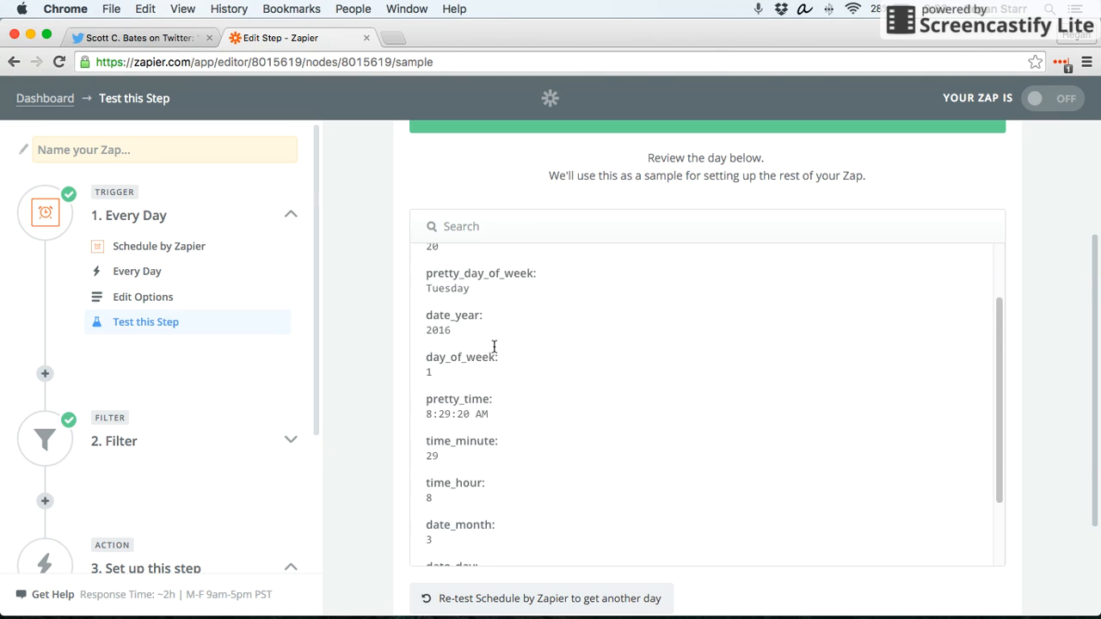
{"action": "scroll", "coordinate": [472, 381], "scroll_direction": "up", "scroll_amount": 6}
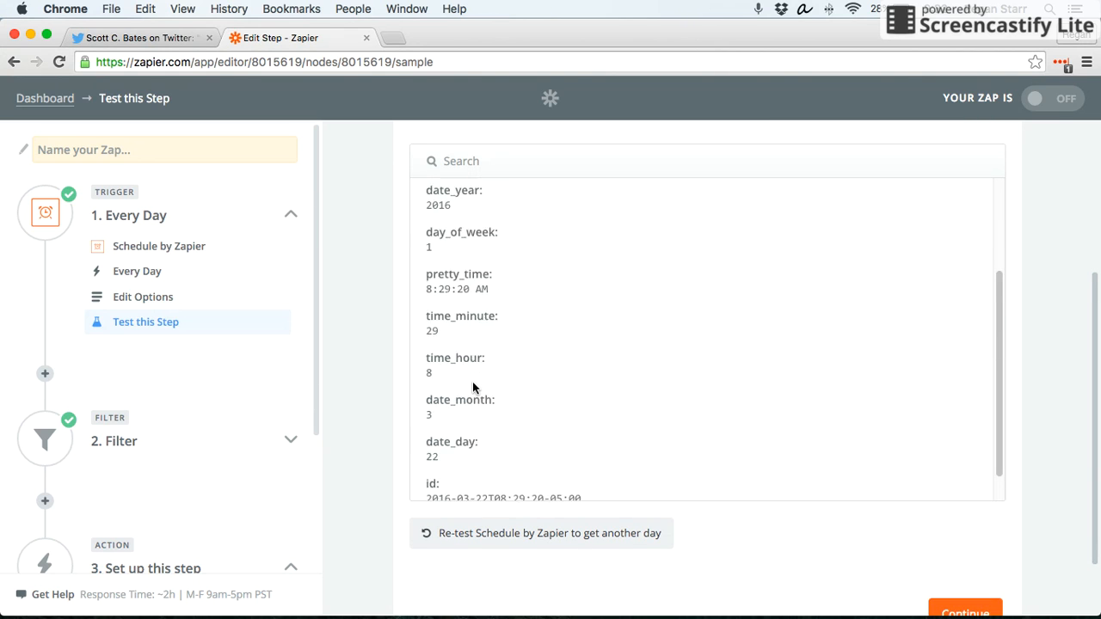